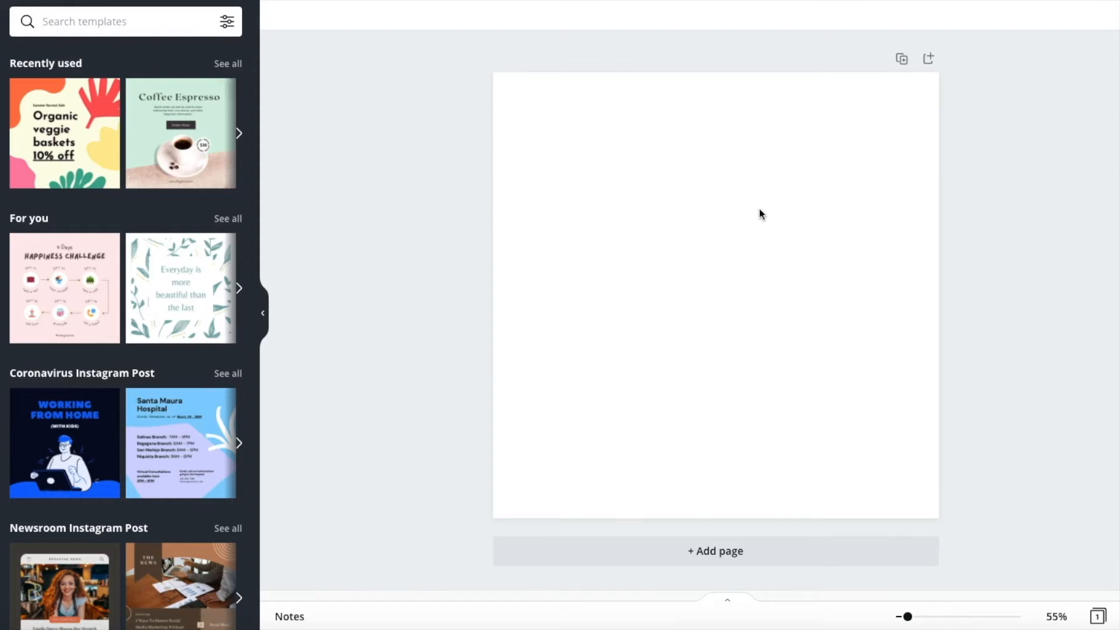
Add a text box reading "letter T" at about size 39.6 and place it near the page's upper-left corner
left_click(701, 138)
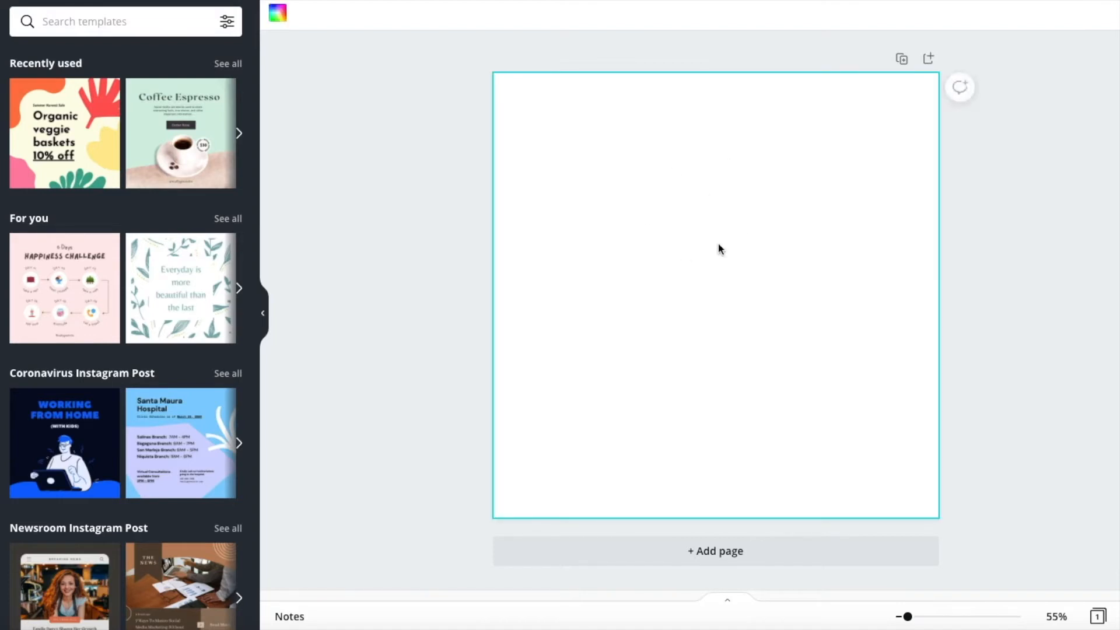
key("t")
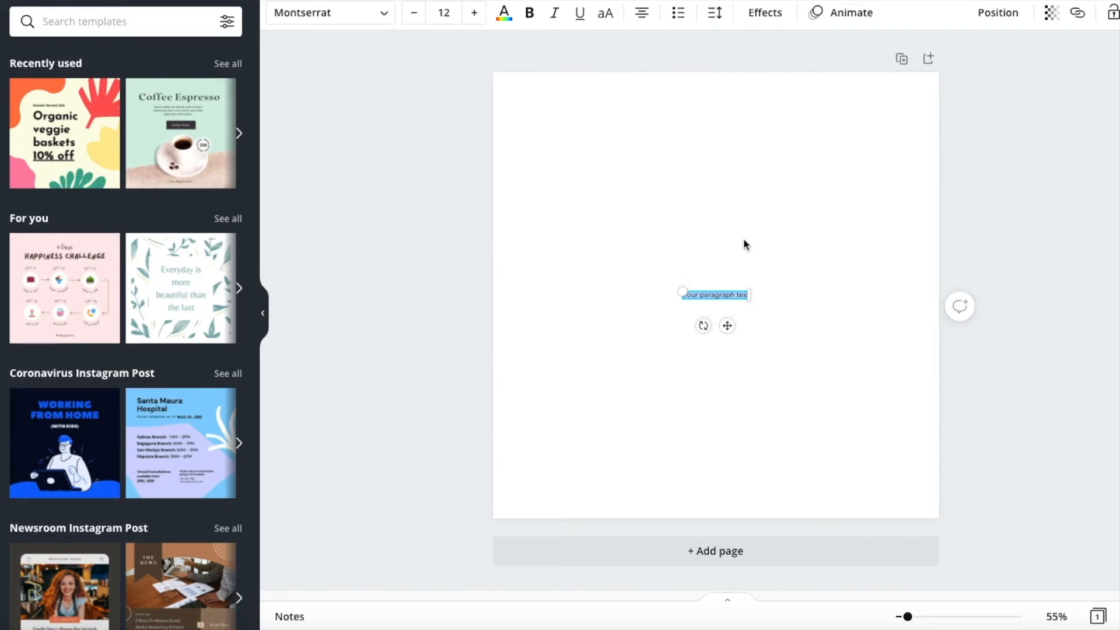
left_click_drag(683, 292, 538, 199)
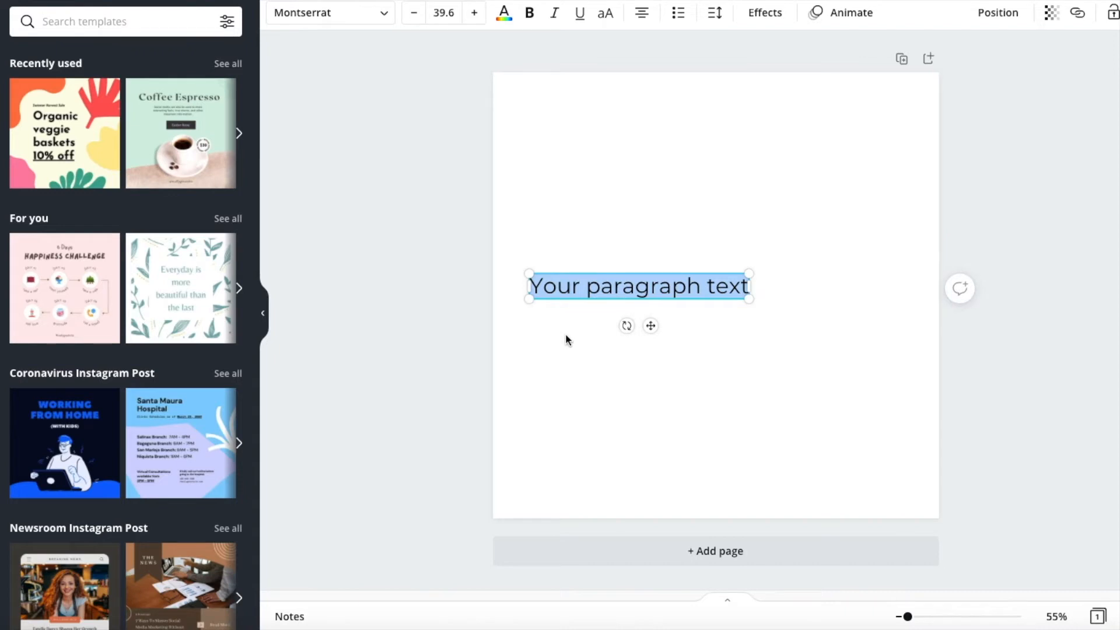
key("BackSpace")
type("letter T")
left_click(575, 408)
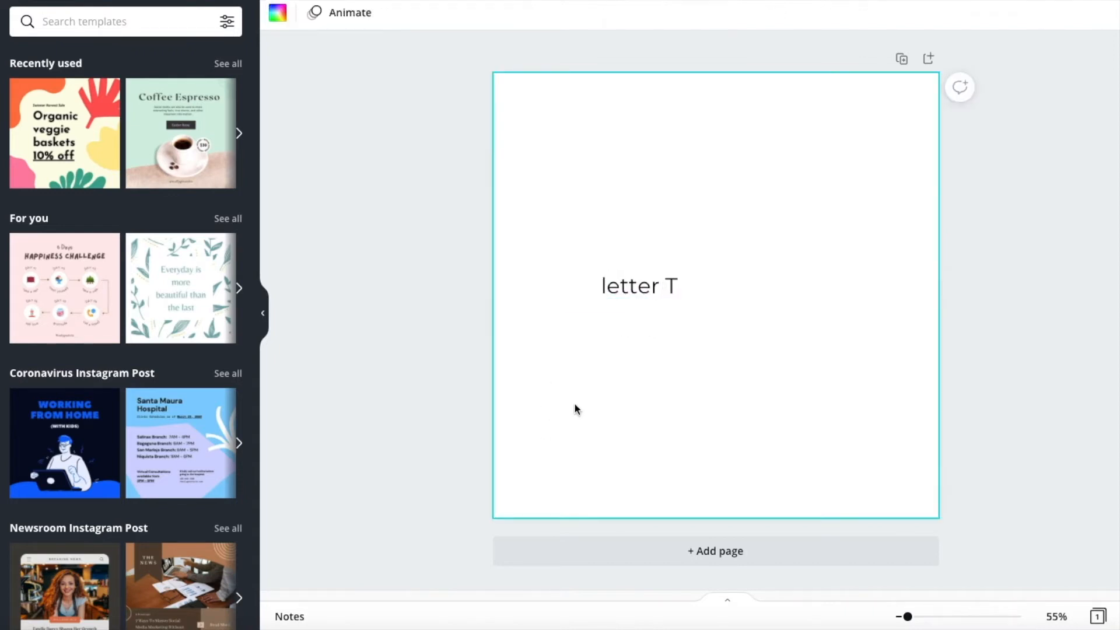
left_click_drag(624, 287, 558, 120)
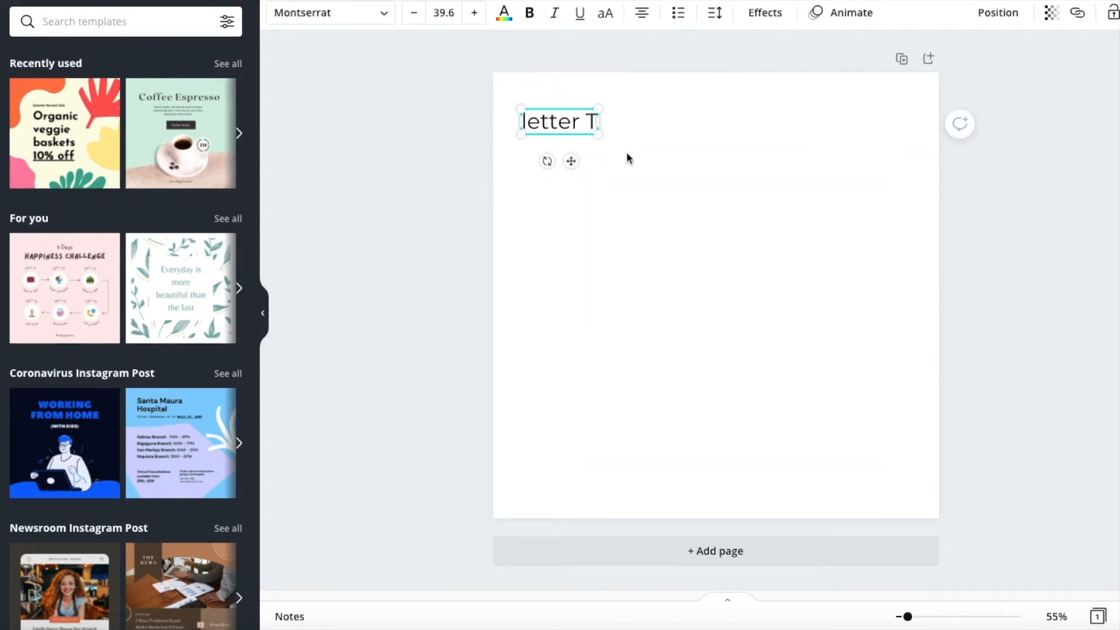
left_click(627, 263)
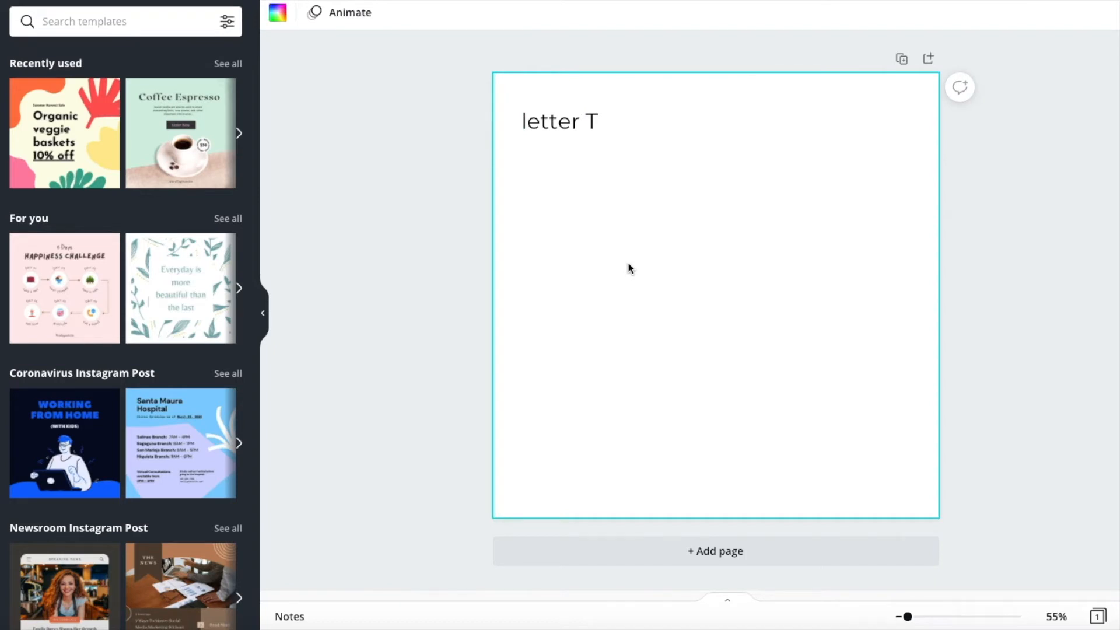
Add a straight horizontal line and place it just below the "letter T" text
key("l")
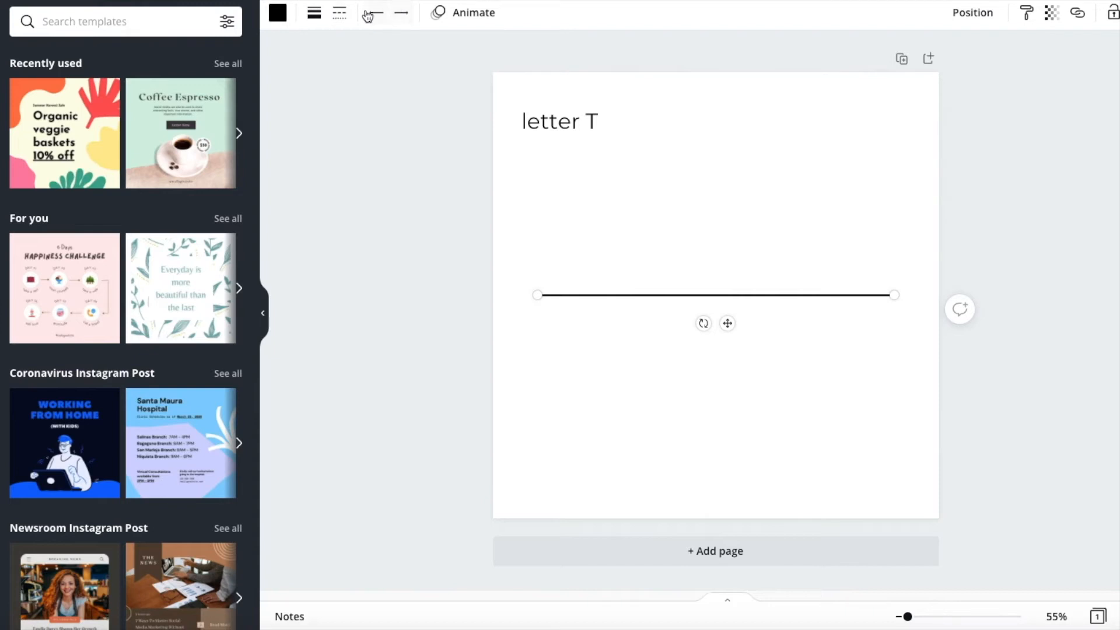
left_click(402, 13)
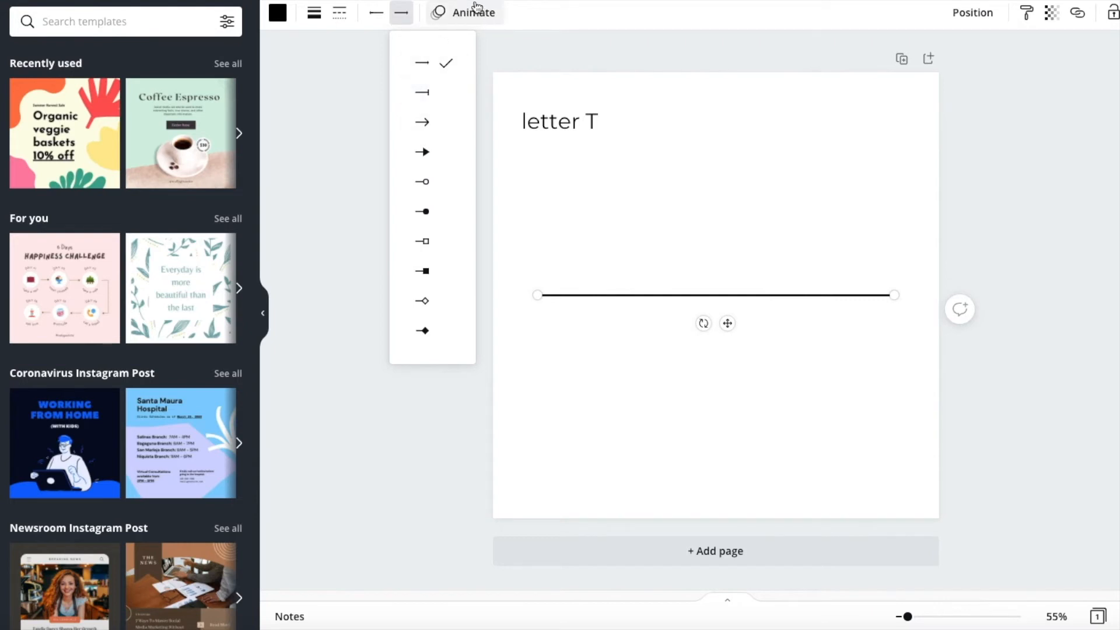
left_click(353, 99)
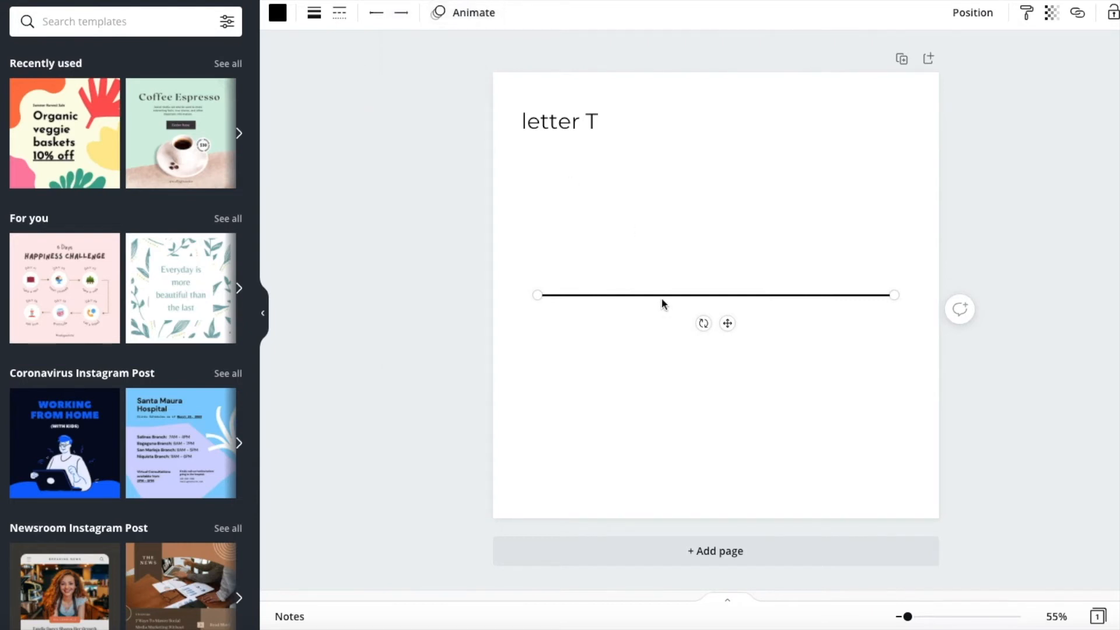
left_click_drag(685, 297, 683, 153)
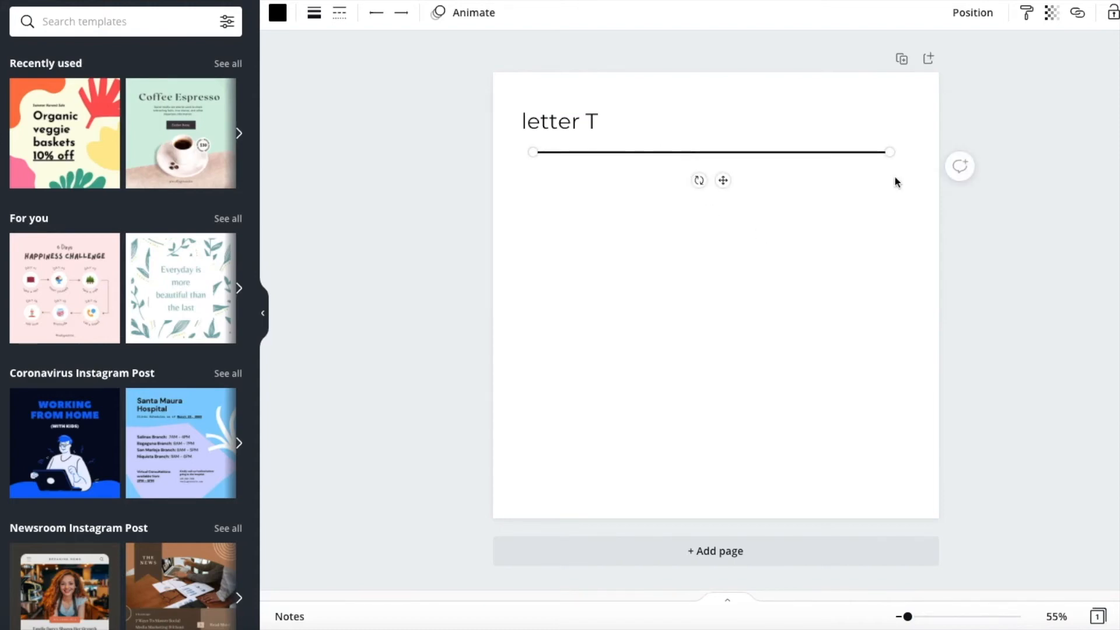
left_click(708, 337)
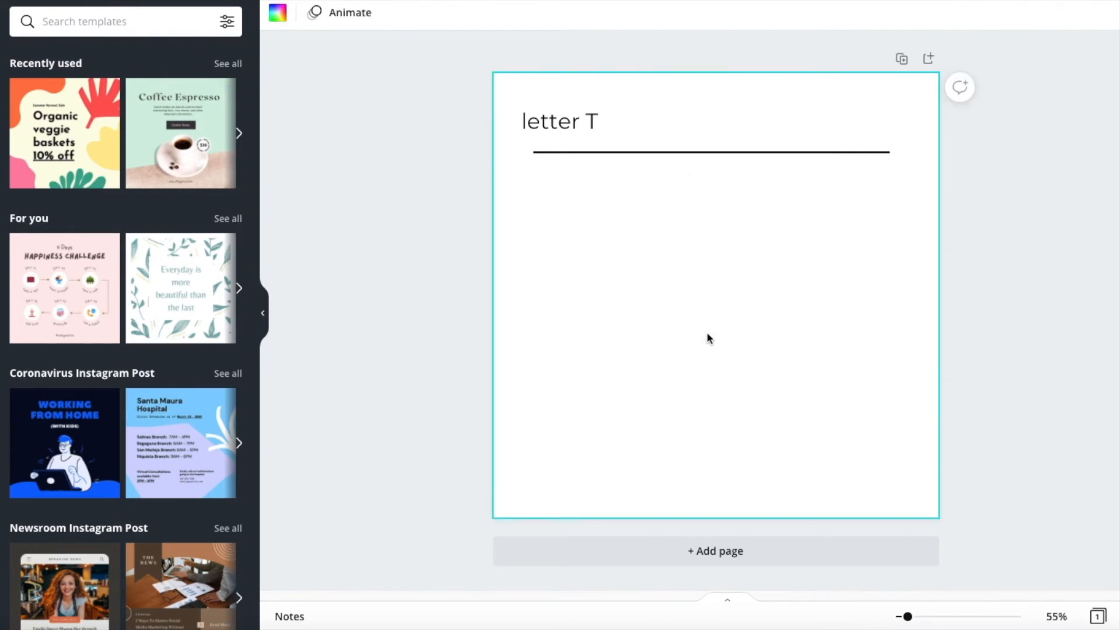
Add a rectangle shape, reduce its height to a wide banner and position it just below the line
key("r")
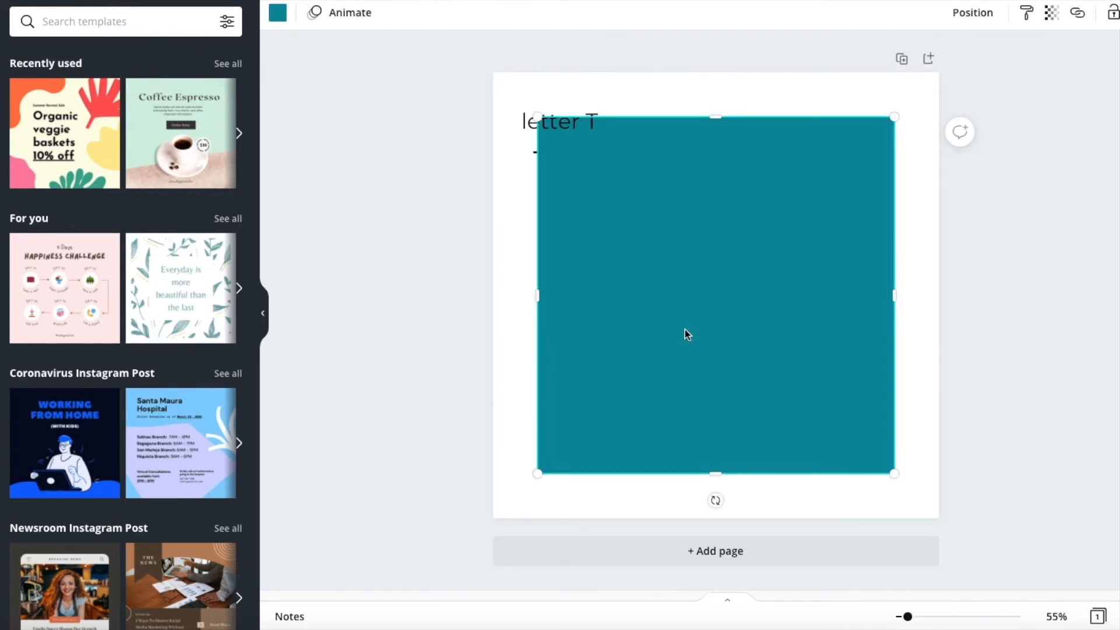
left_click_drag(718, 115, 717, 352)
left_click_drag(699, 445, 698, 245)
left_click(1020, 46)
Add a text box reading "LETTER R" and place it on the teal rectangle
key("t")
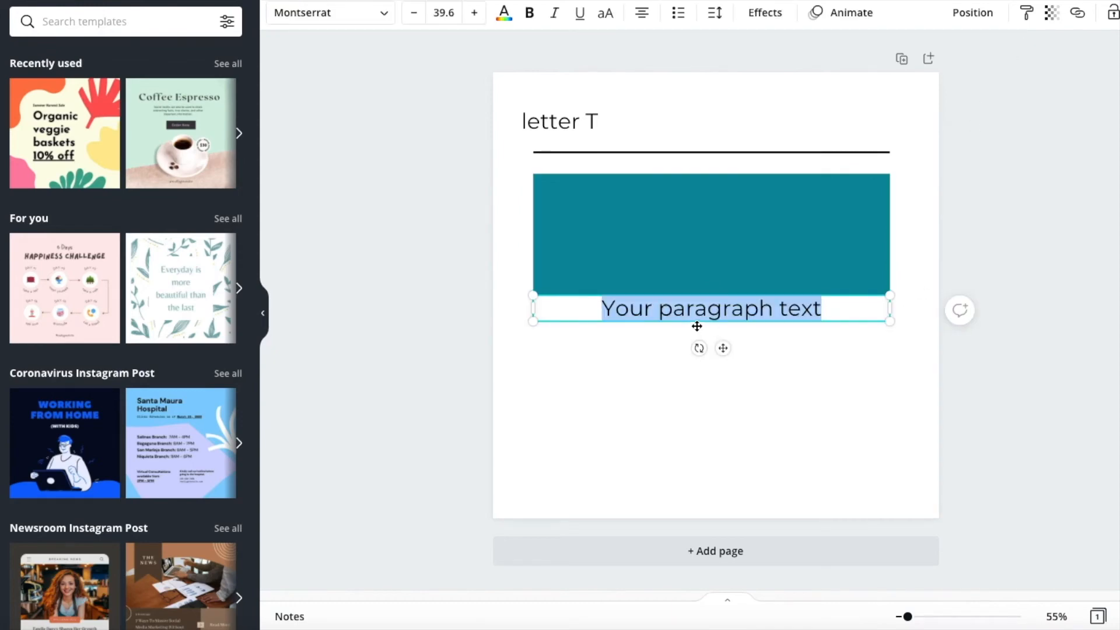
type("LETTER ")
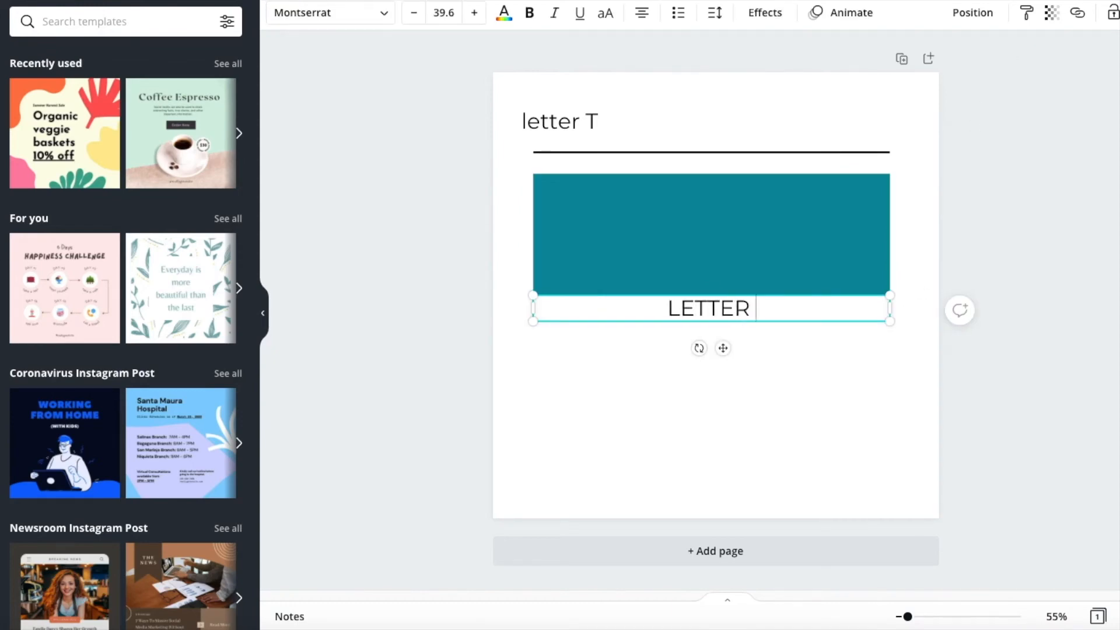
type("R")
left_click(685, 325)
left_click_drag(685, 325, 692, 250)
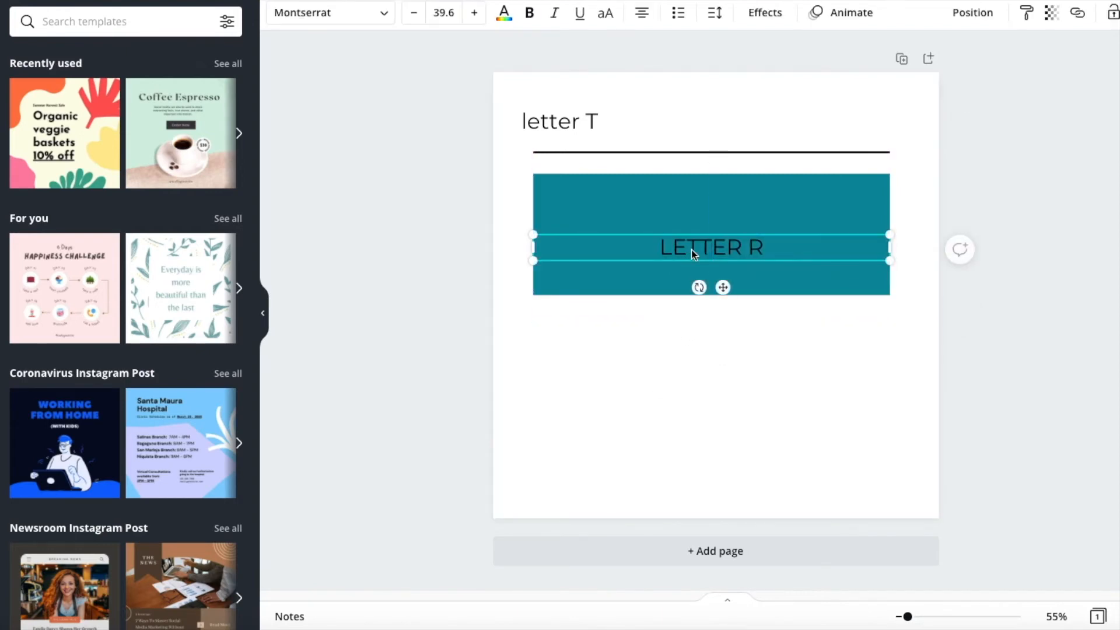
Add a text box reading "LETTER L" on top of the line and shift "letter T" slightly upward
left_click(644, 406)
type("text")
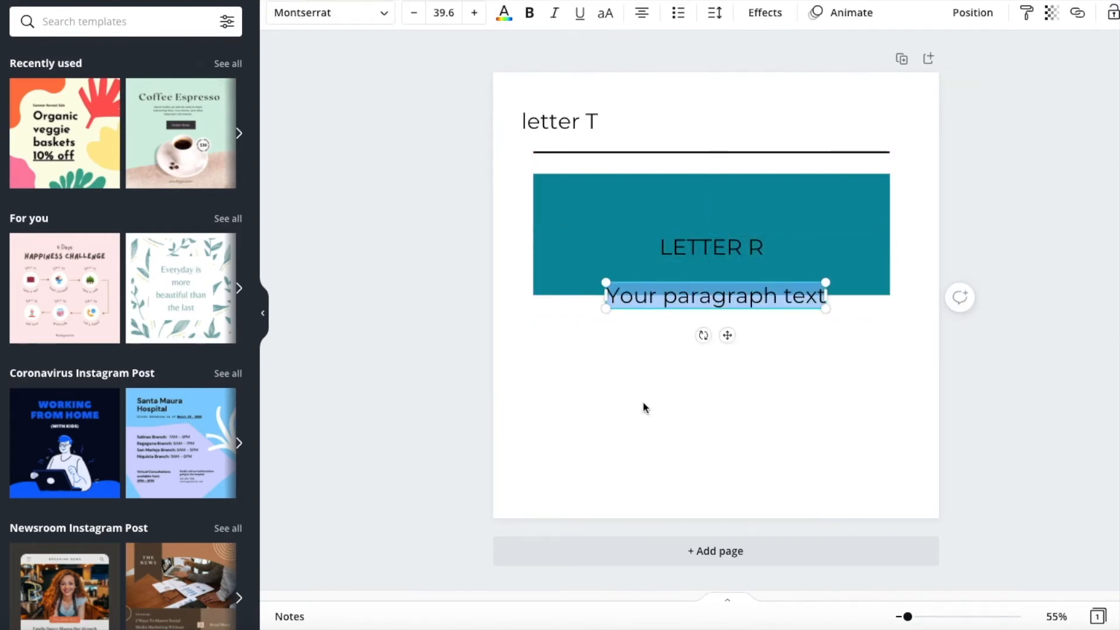
type("LETTER L")
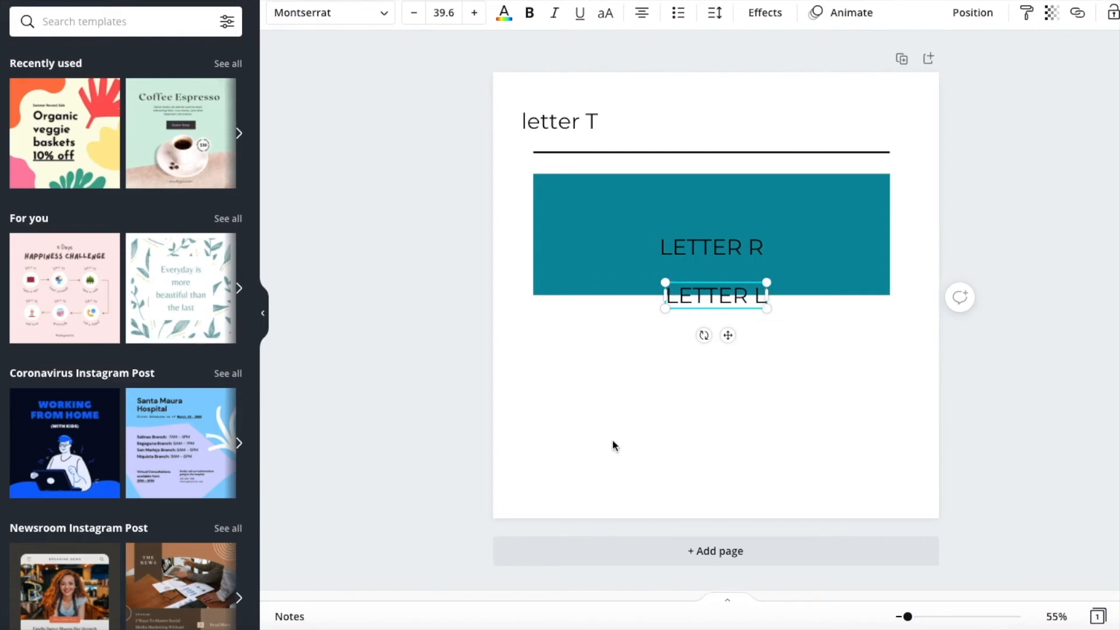
left_click(596, 393)
left_click_drag(704, 297, 692, 141)
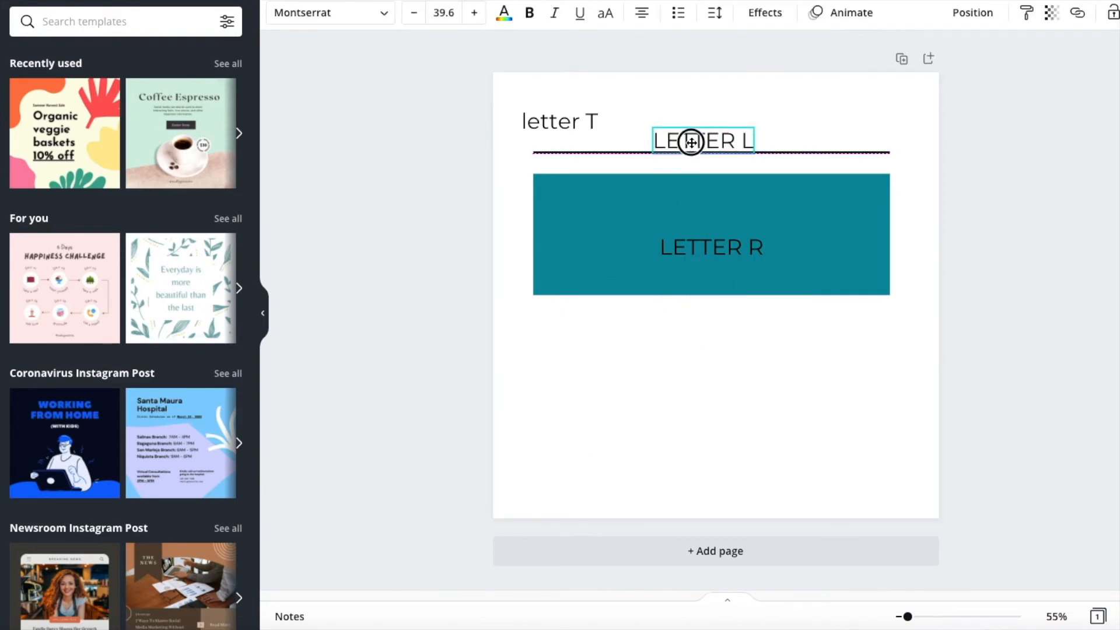
left_click_drag(572, 120, 572, 105)
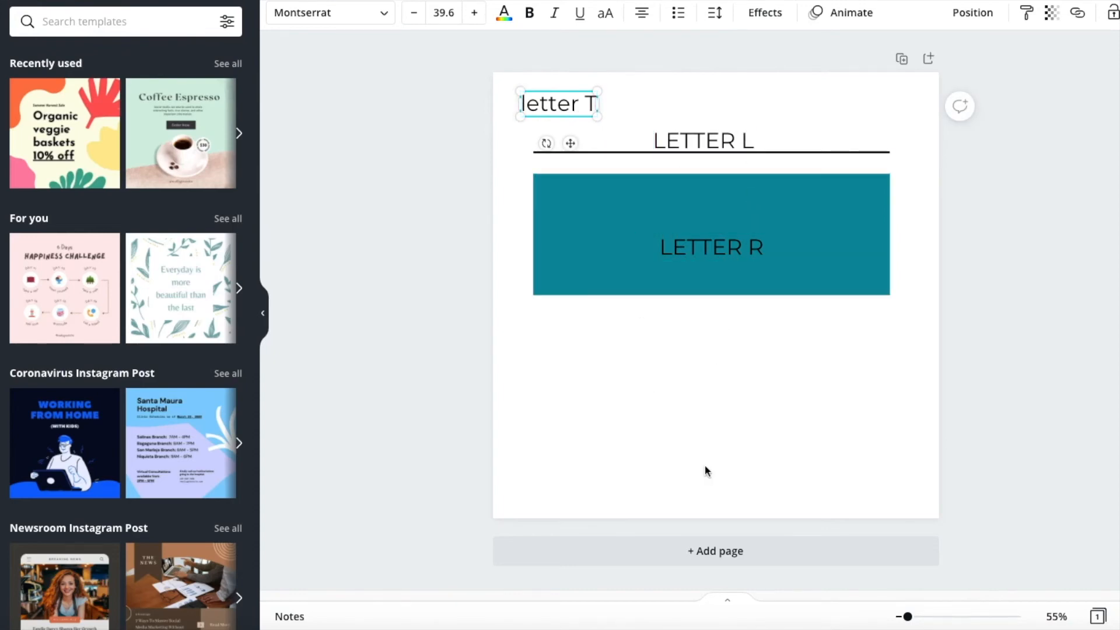
left_click(691, 398)
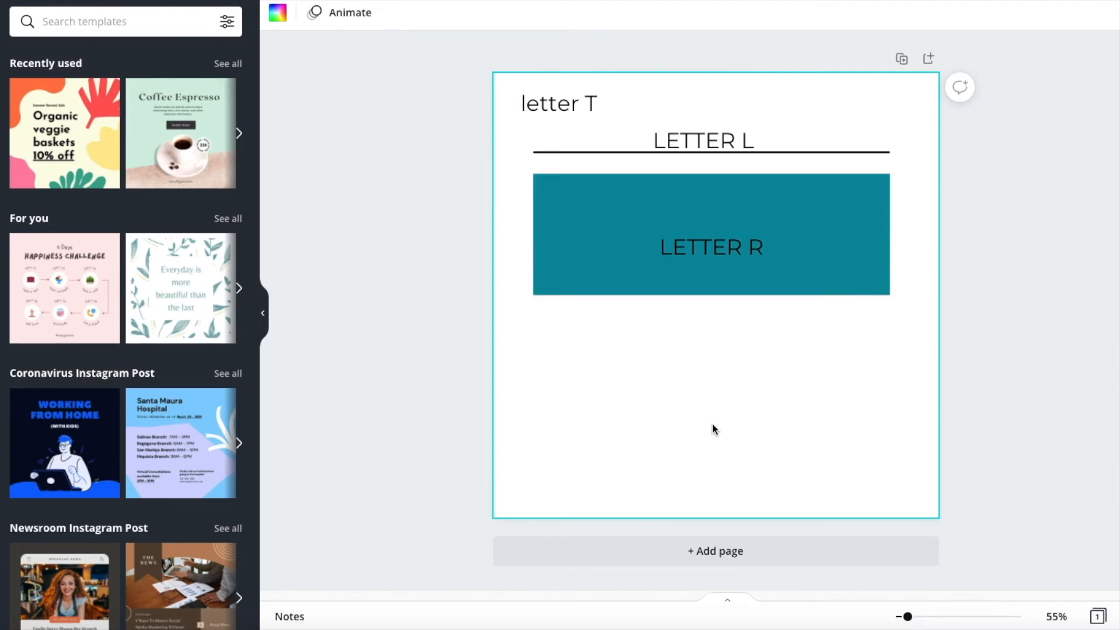
Add a smaller circle centred below the rectangle and place a text box reading "LETTER C" in its middle
key("c")
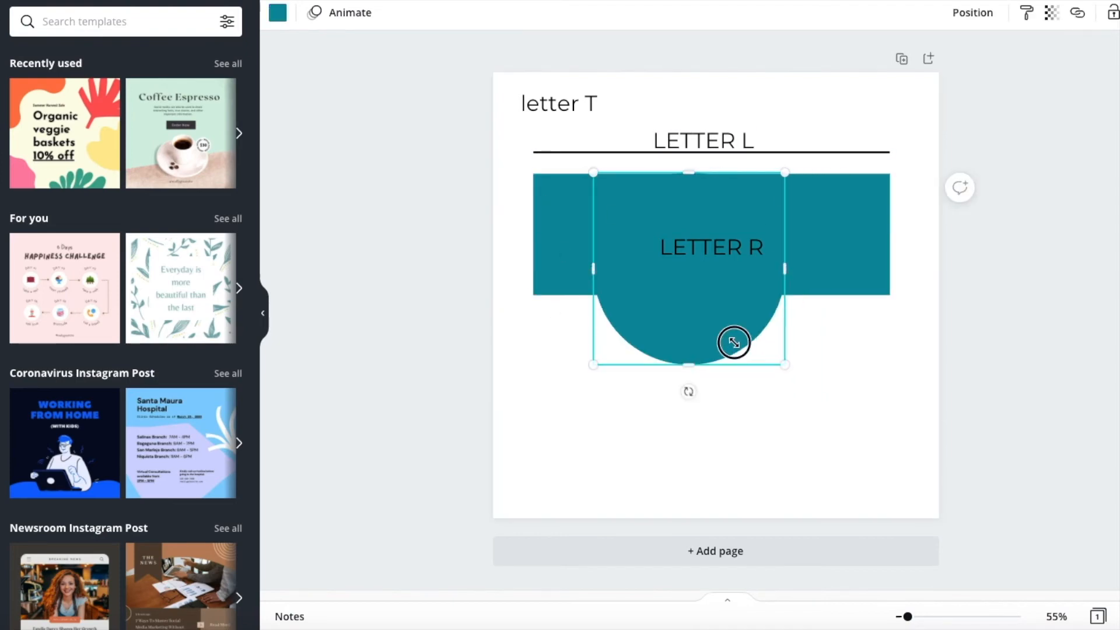
left_click_drag(673, 333, 711, 433)
type("text")
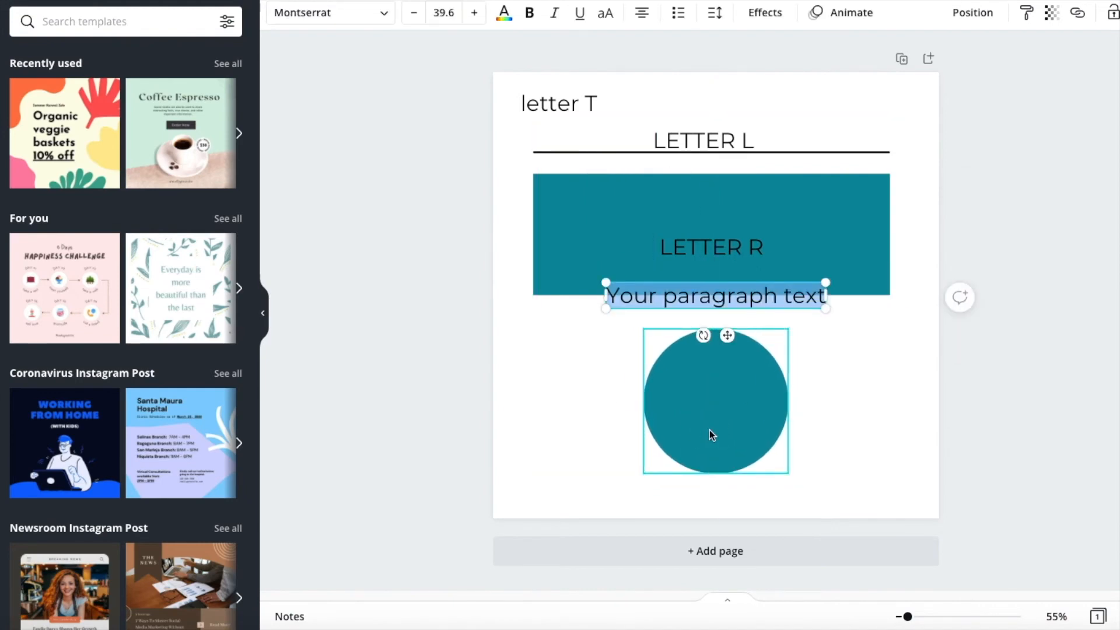
type("LETTER C")
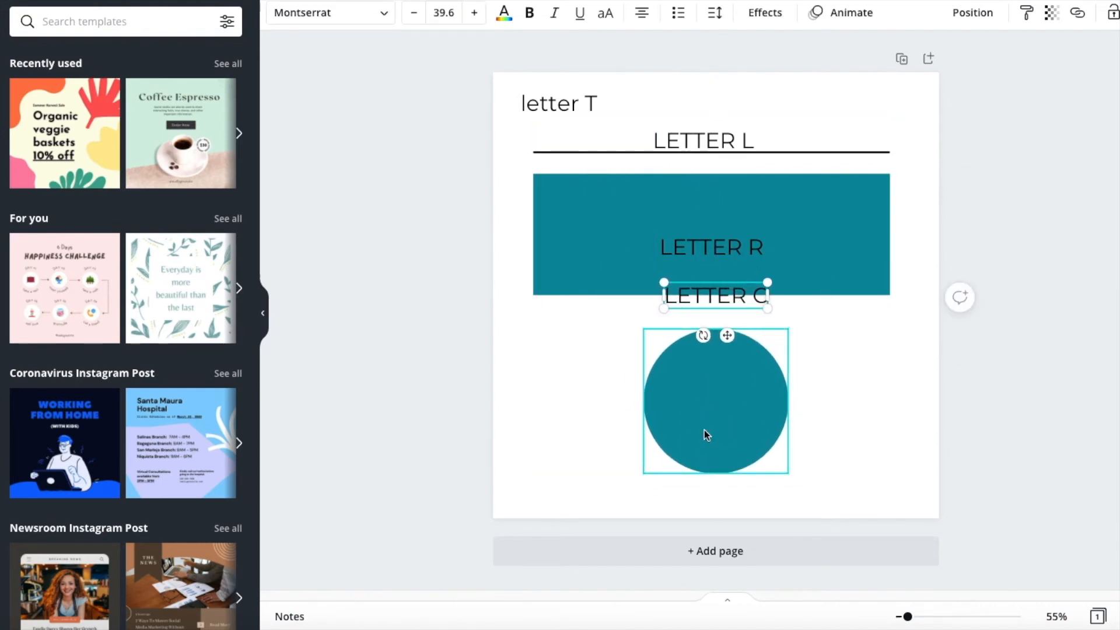
left_click(554, 366)
left_click_drag(699, 300, 699, 406)
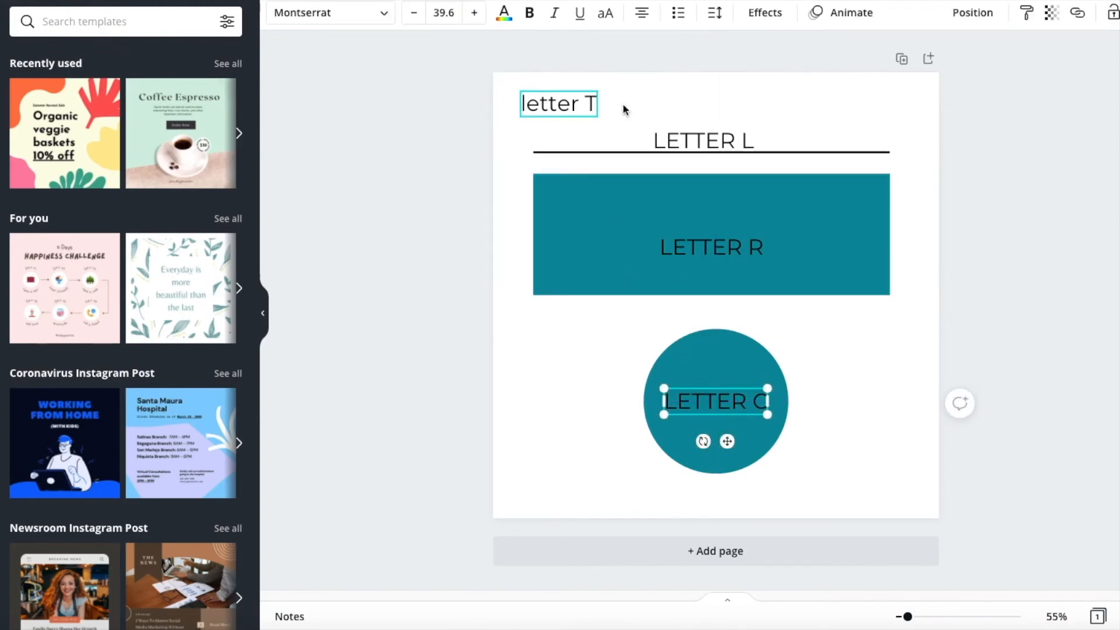
left_click(589, 442)
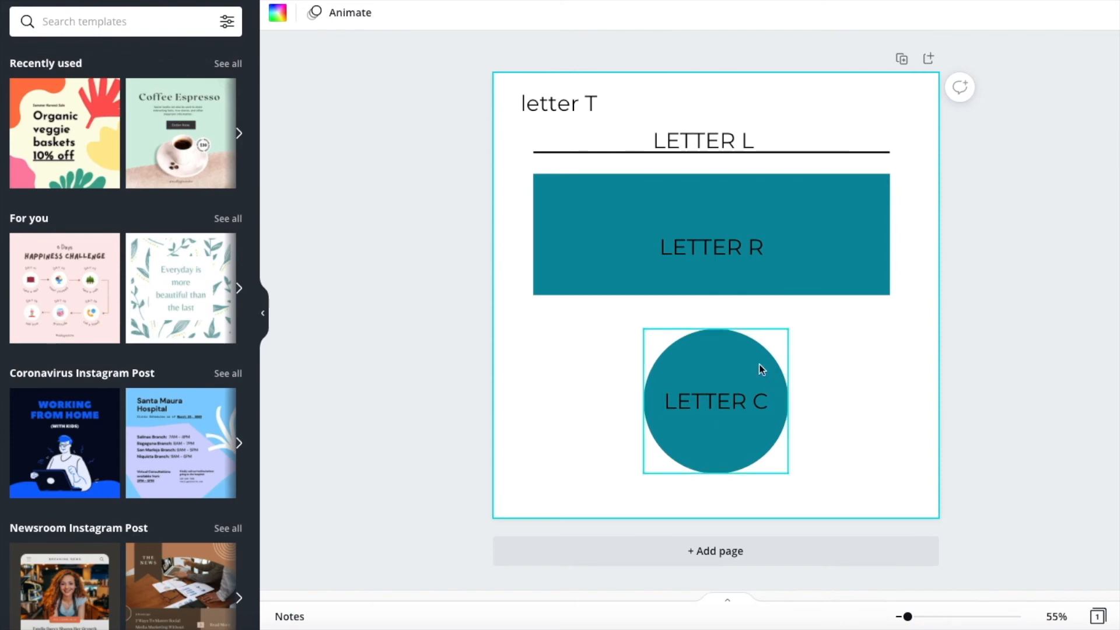
Examine the transparency setting of the teal circle
left_click(718, 355)
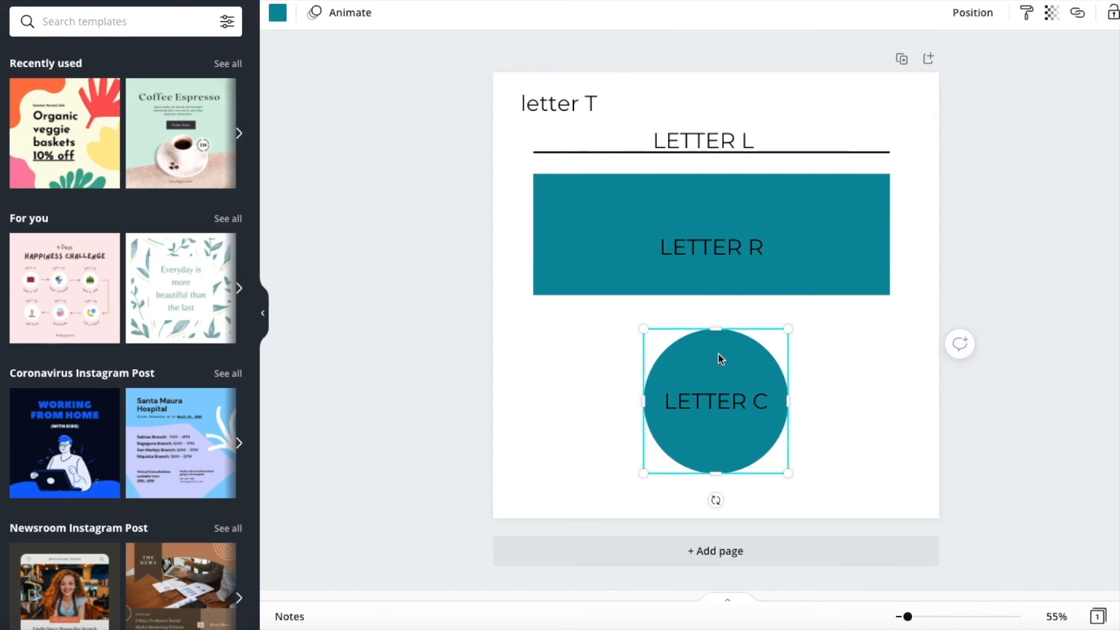
left_click(1051, 13)
mouse_move(1008, 63)
left_mouse_down()
mouse_move(941, 62)
mouse_move(1004, 63)
left_mouse_up()
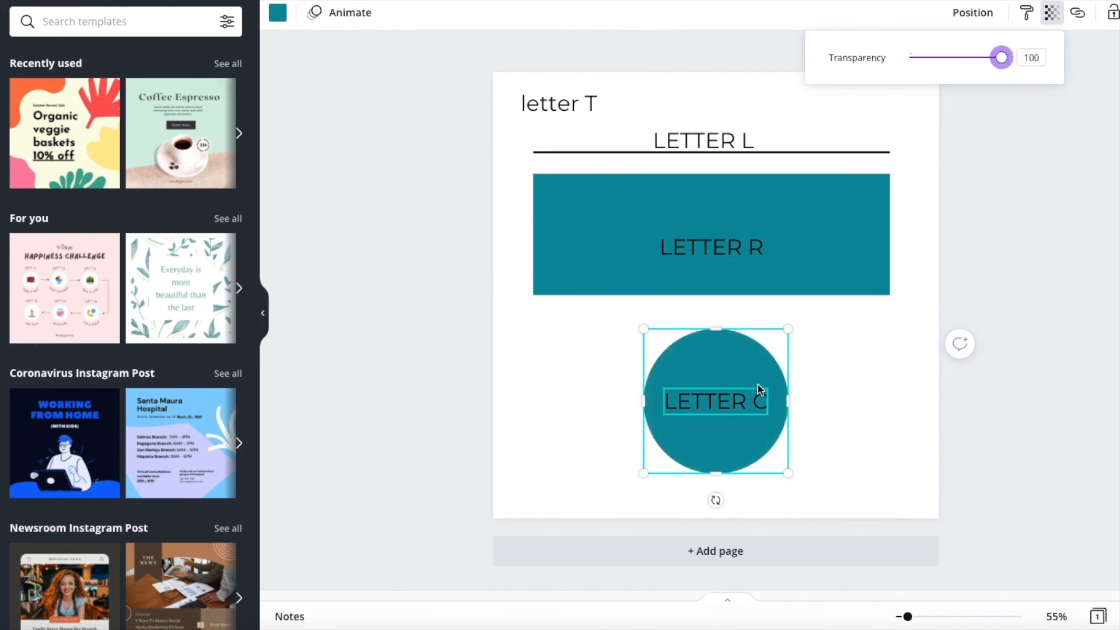
left_click(870, 435)
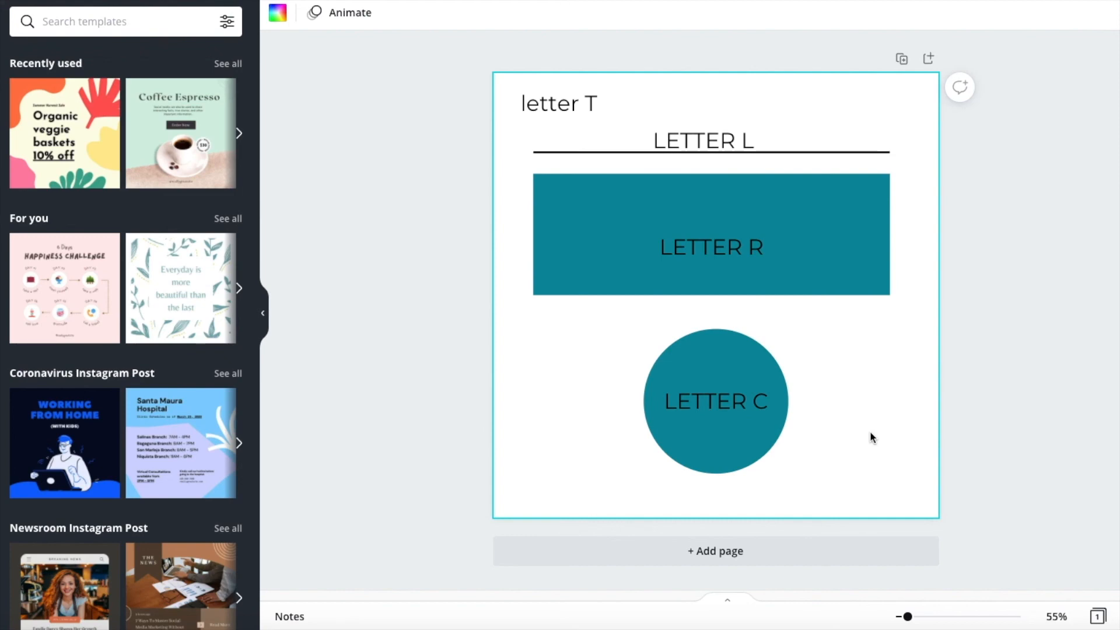